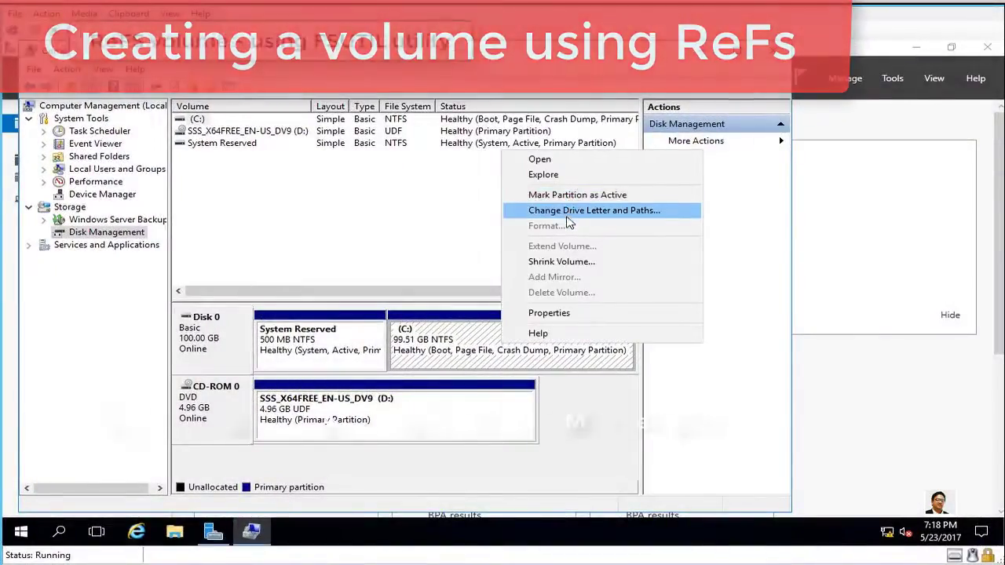
Shrink the C: volume by 1024 MB to free up unallocated space on Disk 0.
click(561, 264)
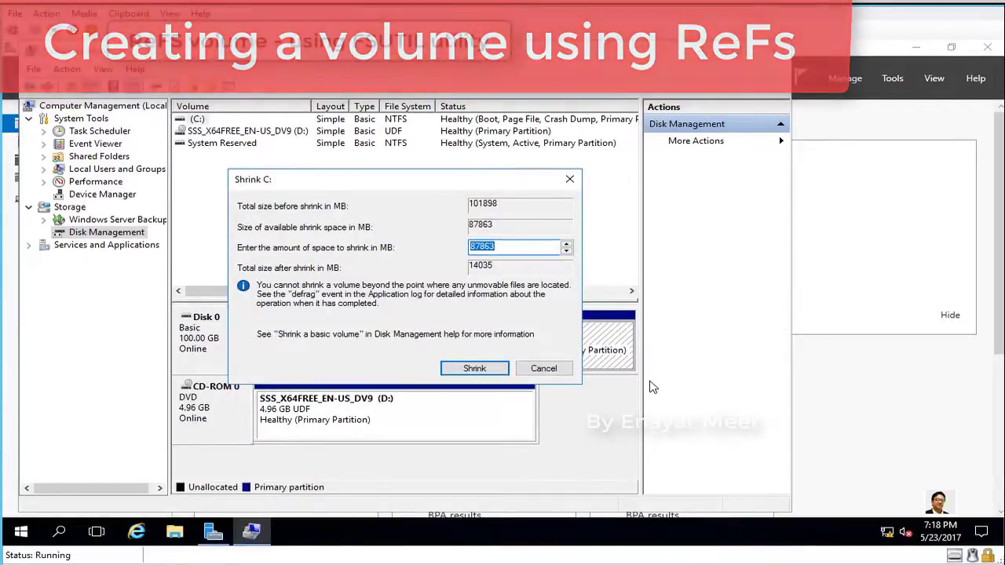
text(1024)
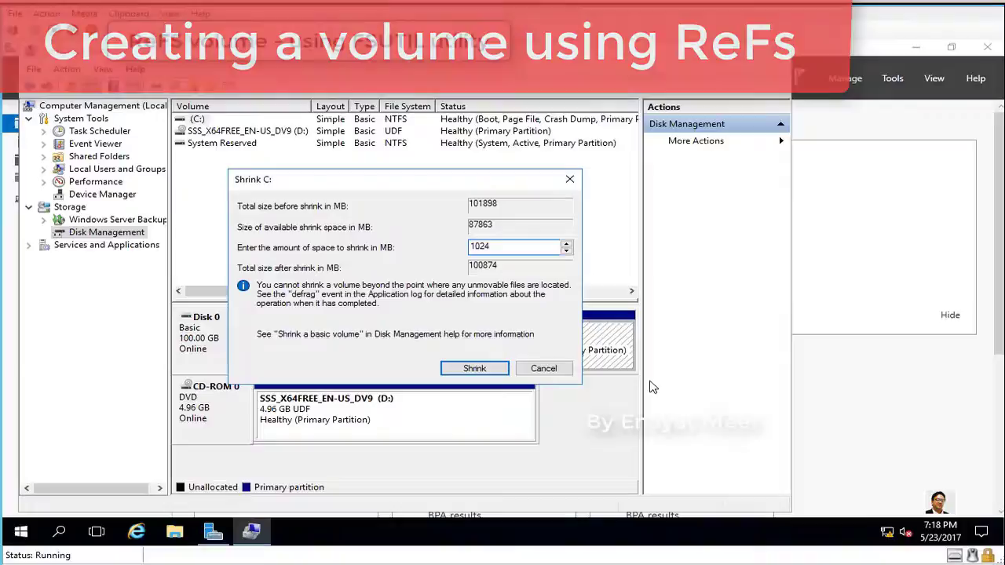
click(470, 368)
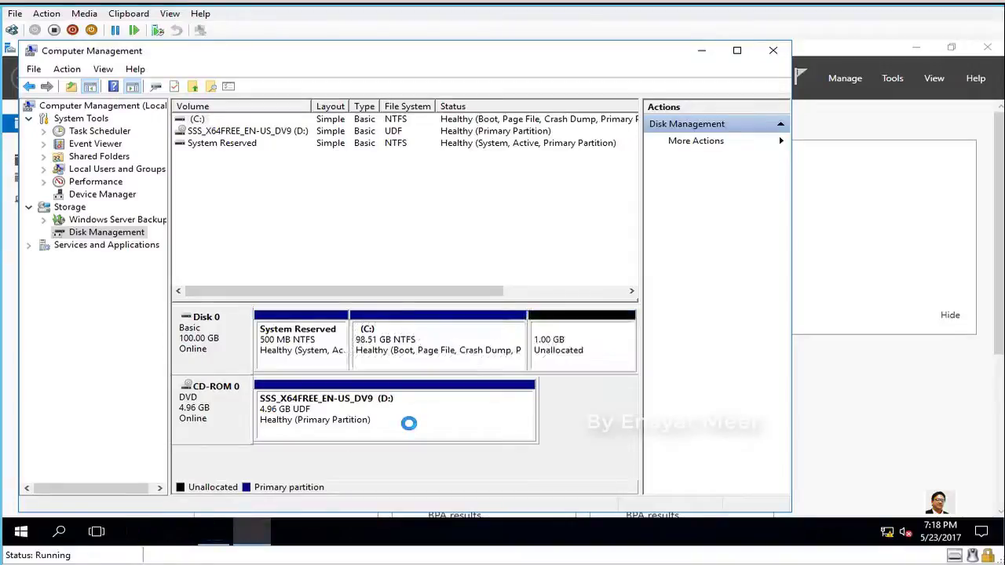
Set up a new simple volume in Disk 0's unallocated space, using the full 1023 MB and drive letter F.
right_click(563, 336)
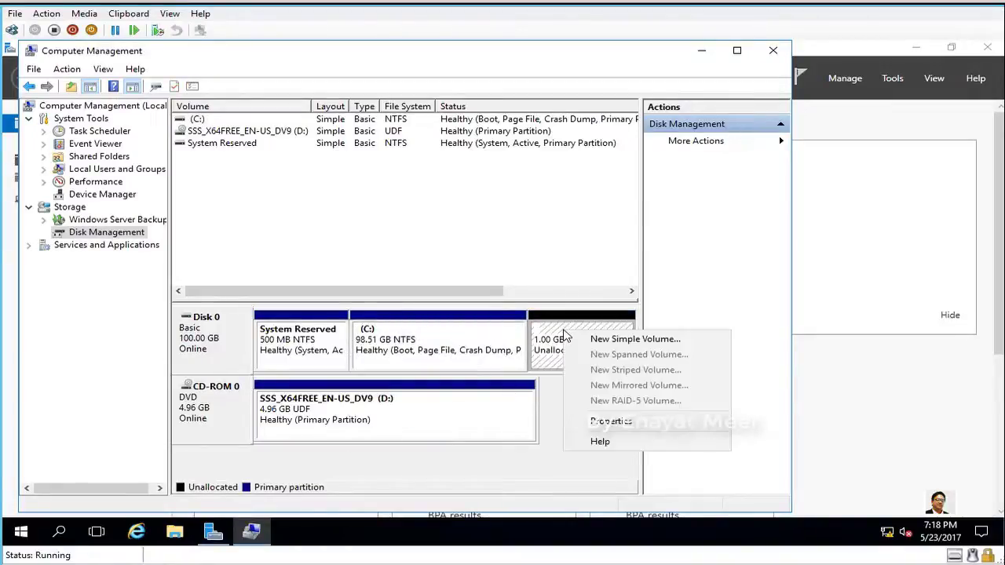
click(621, 338)
click(481, 374)
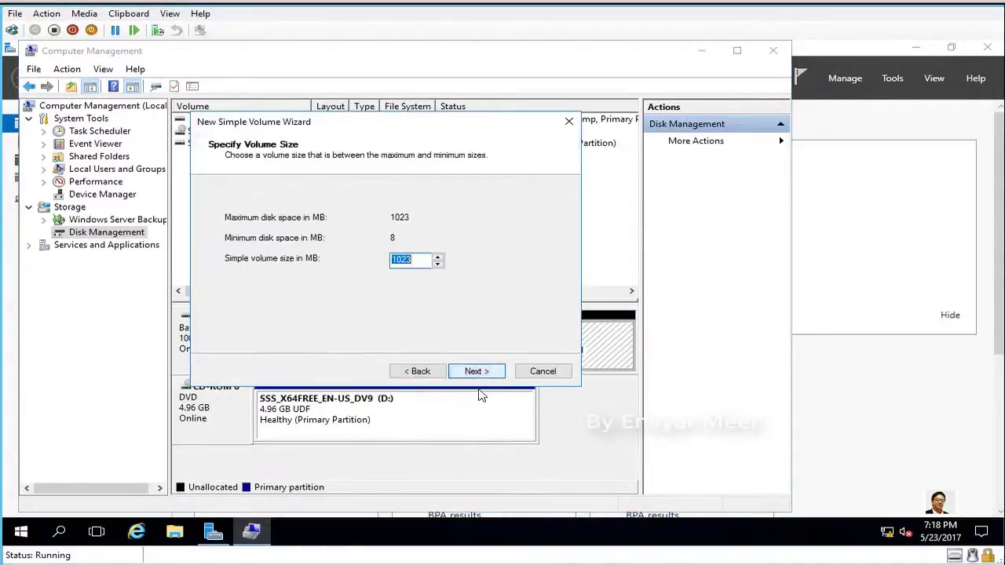
click(479, 374)
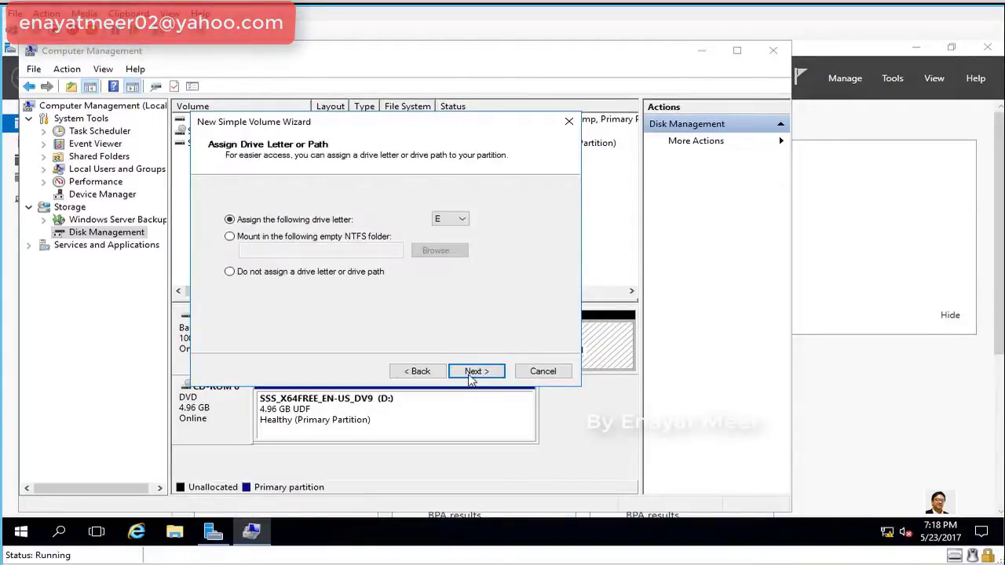
click(460, 219)
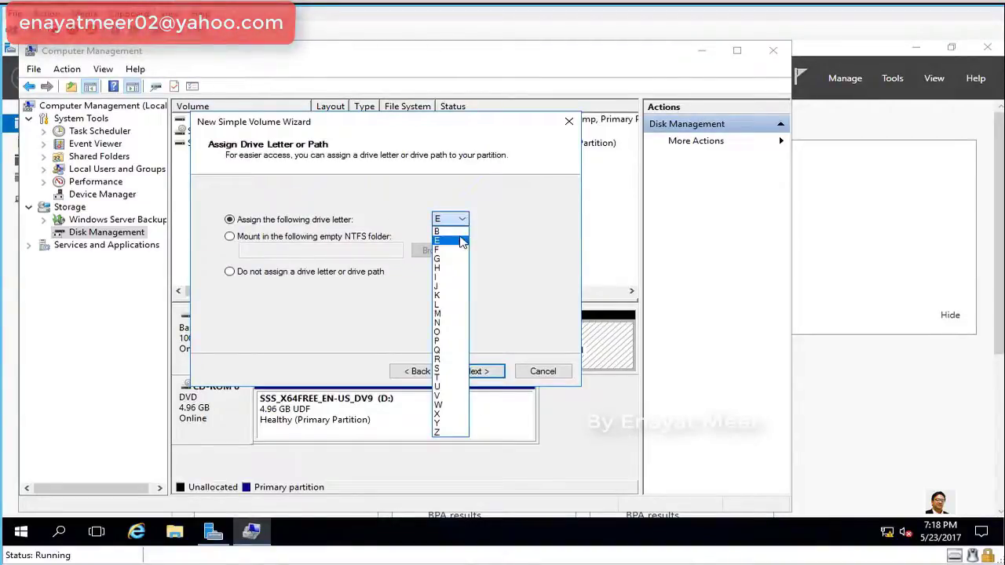
click(460, 249)
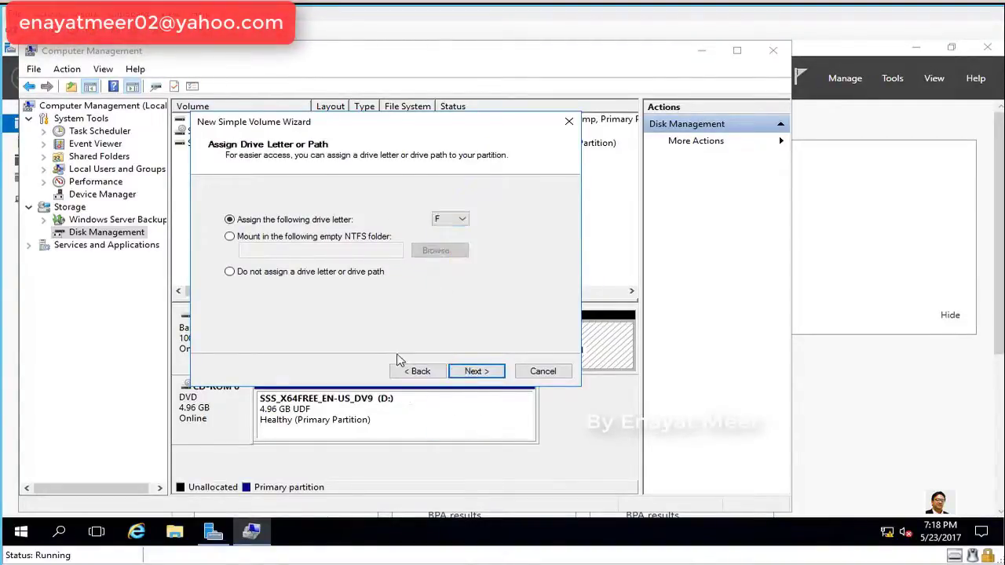
click(473, 372)
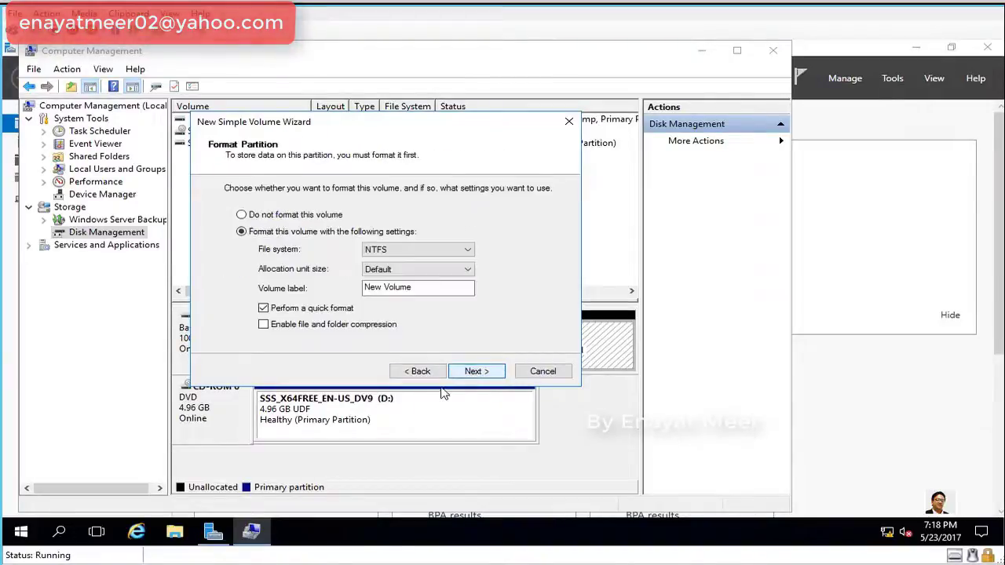
Format the new volume as ReFS with the label ReFSTest, finish creating it, and dismiss the prompt to format the disk.
click(468, 250)
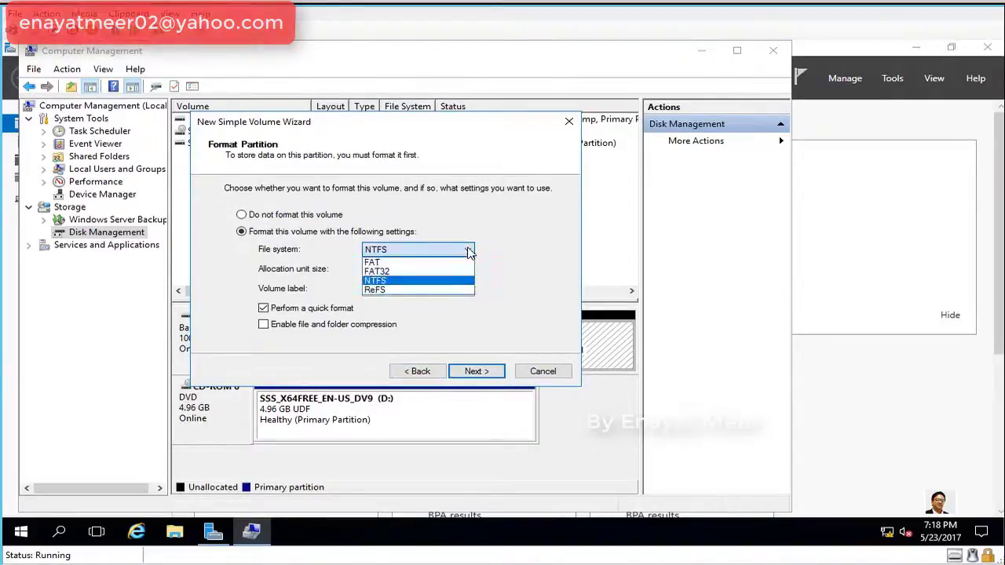
click(408, 291)
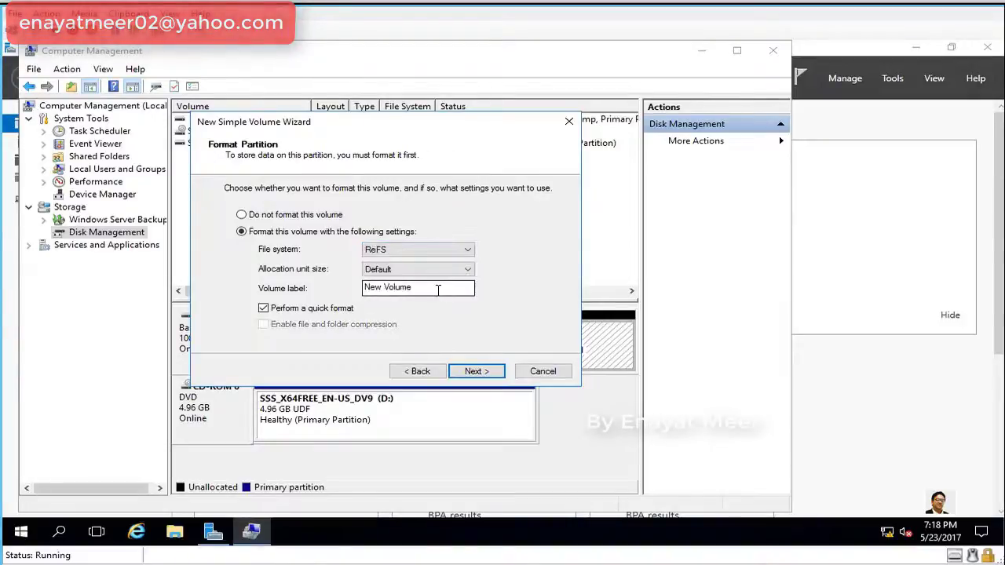
key(ctrl+a)
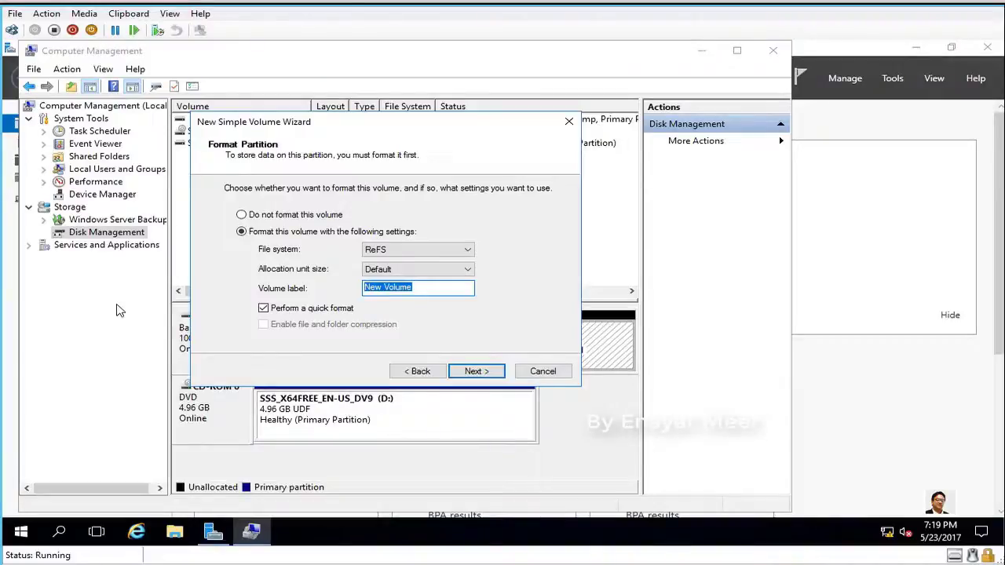
text(REFSTest)
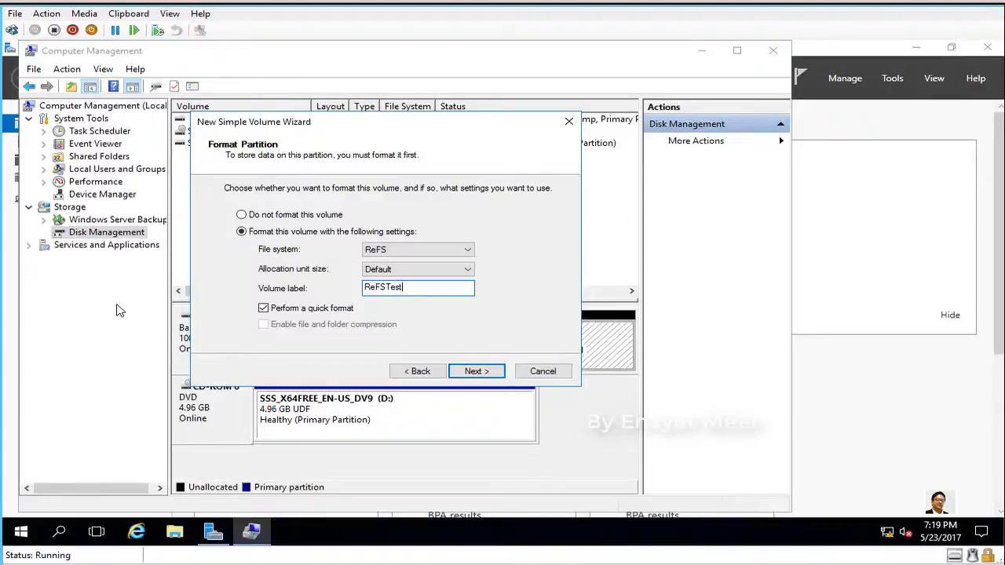
click(476, 372)
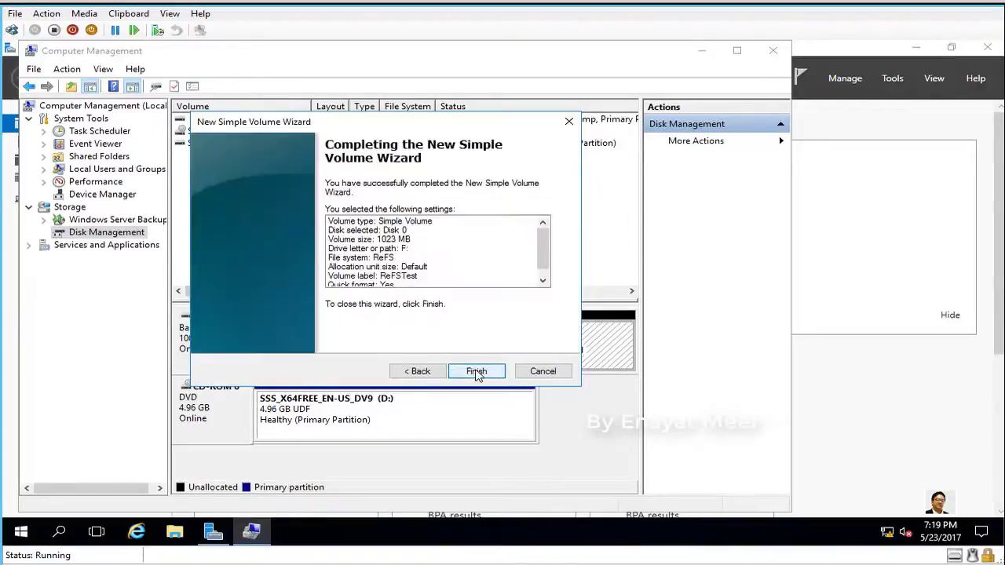
click(476, 373)
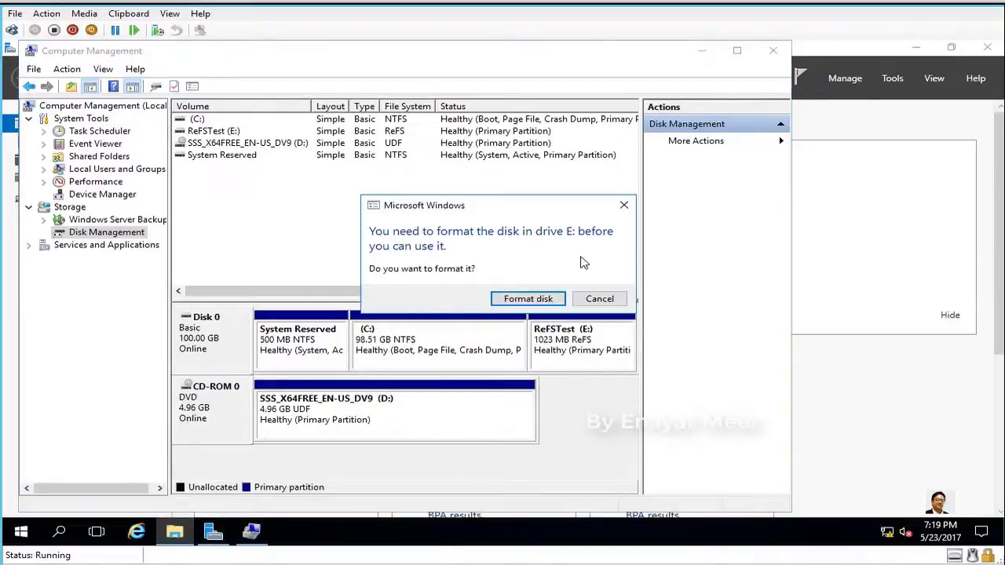
click(601, 299)
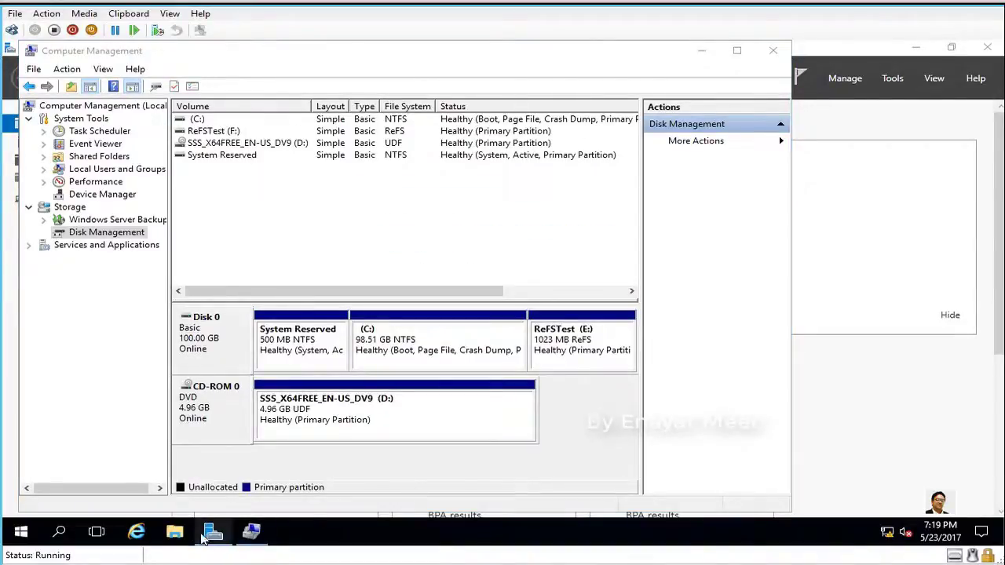
Switch to File Explorer, view the contents of the ReFSTest (F:) drive, and return to This PC.
right_click(178, 532)
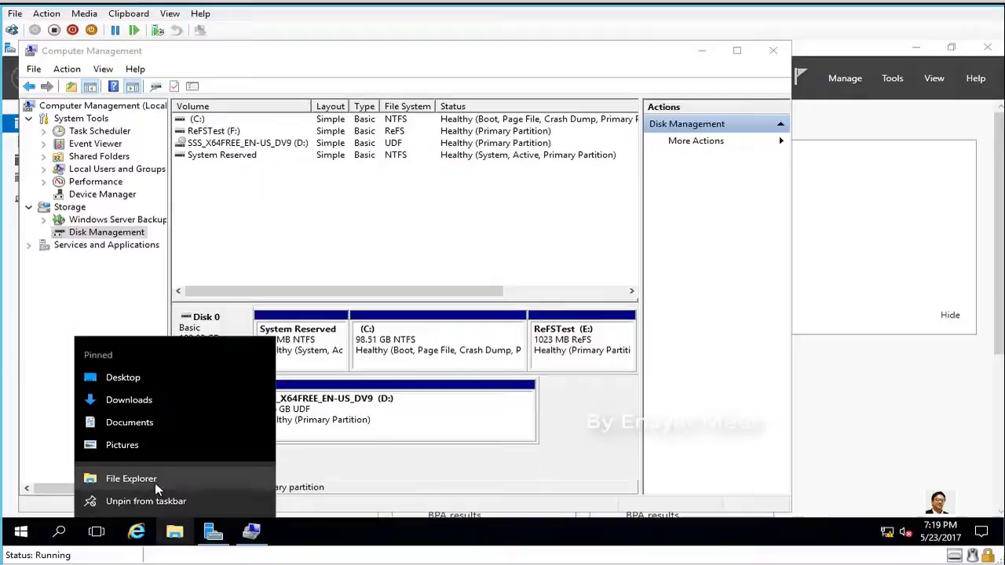
click(317, 469)
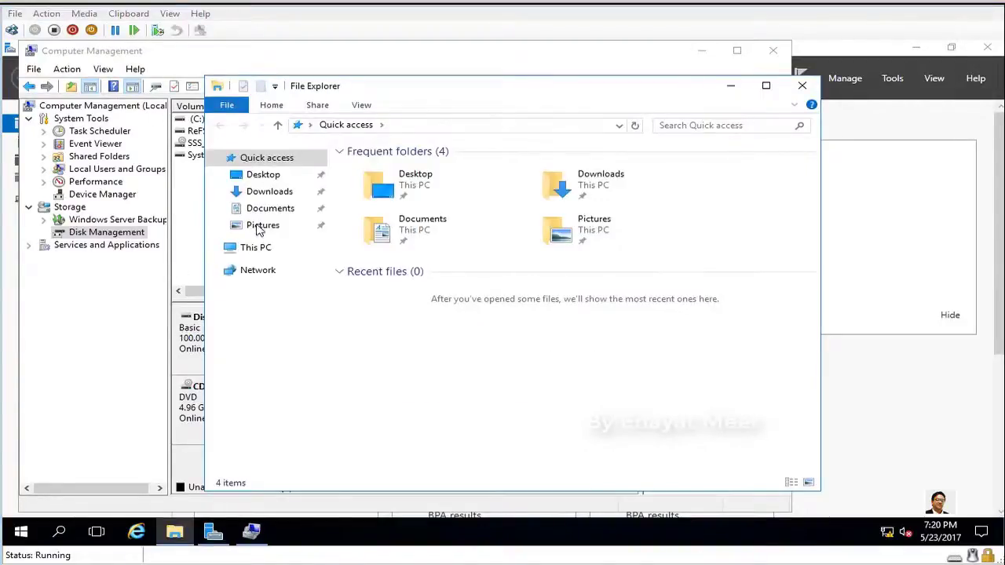
click(254, 248)
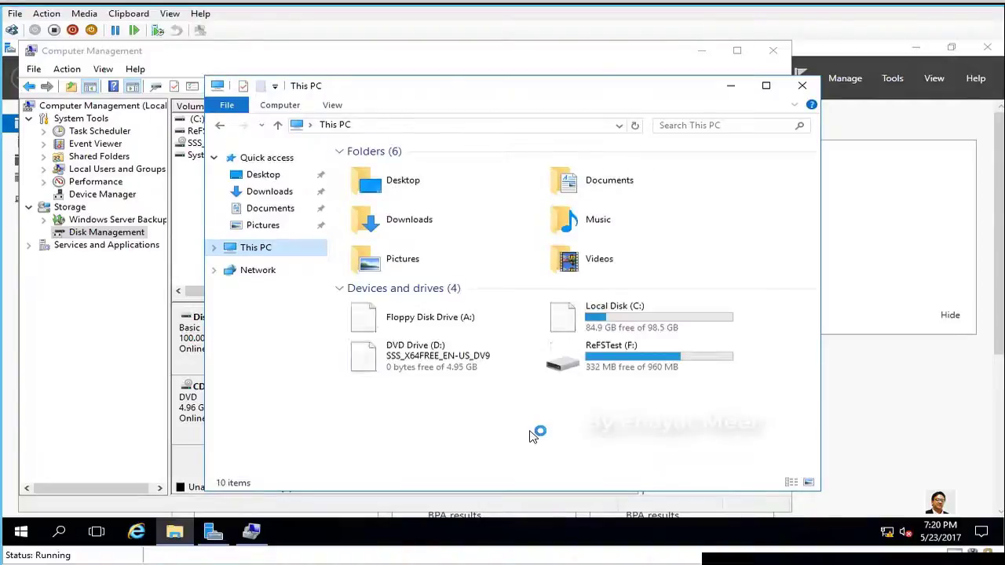
click(626, 363)
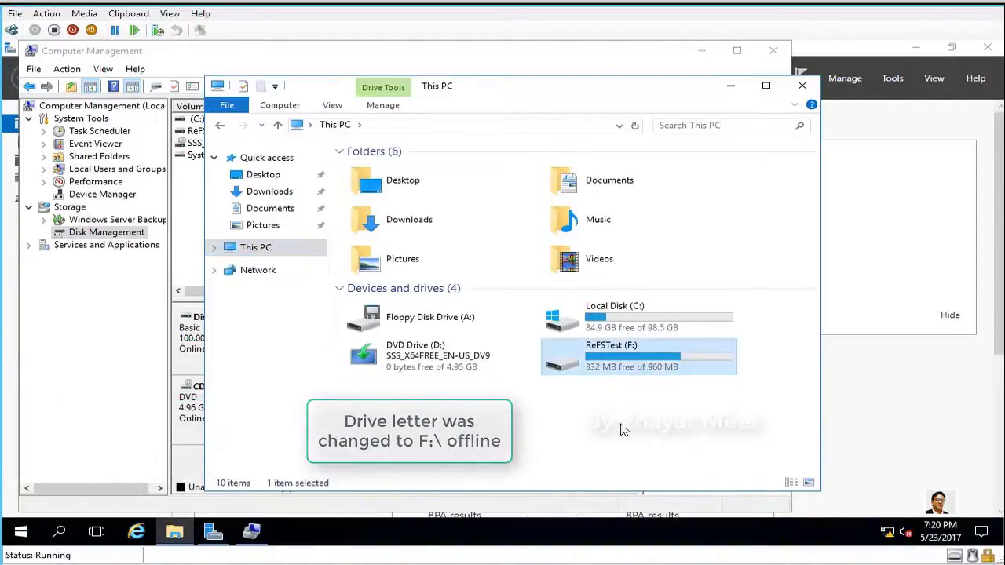
right_click(618, 367)
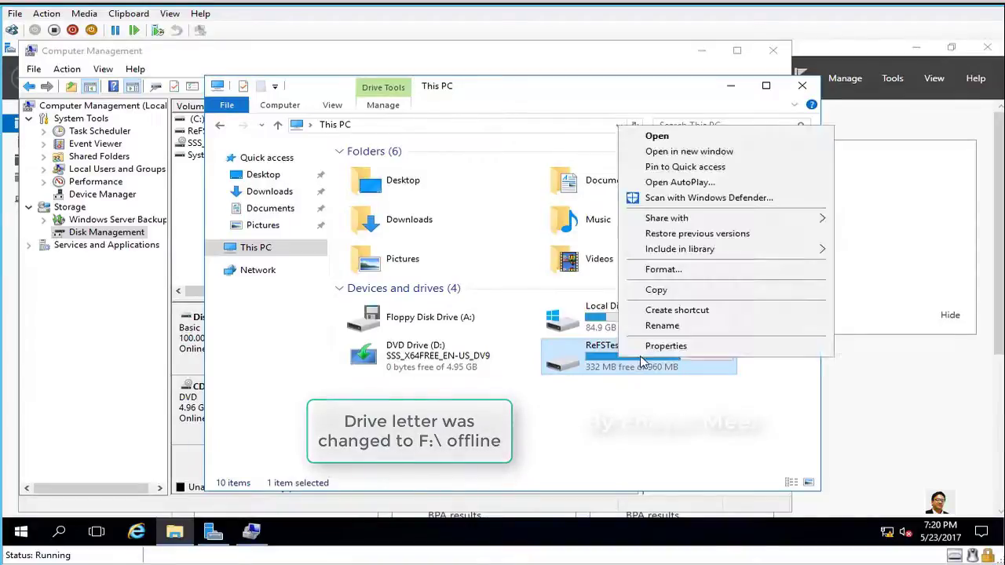
click(659, 137)
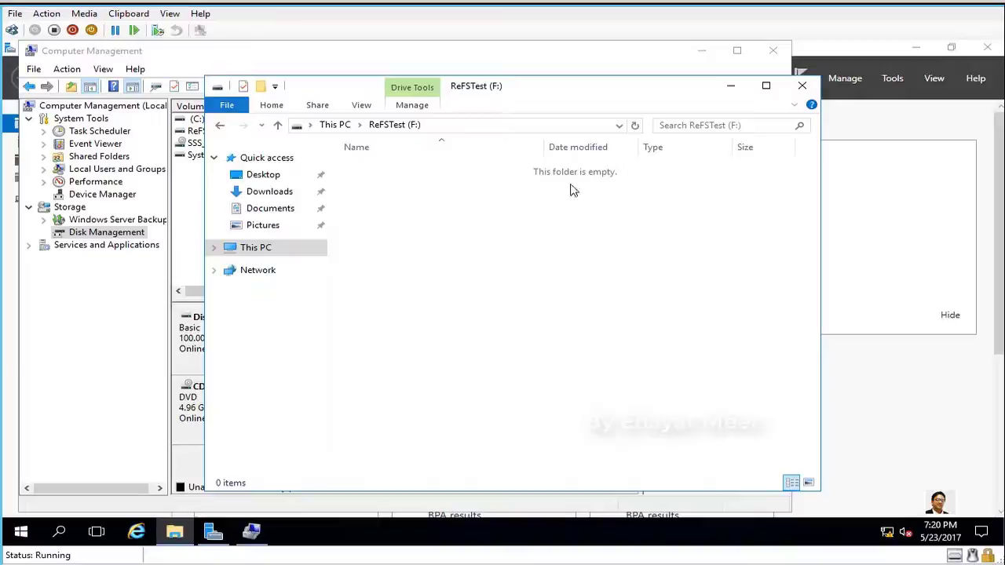
click(256, 250)
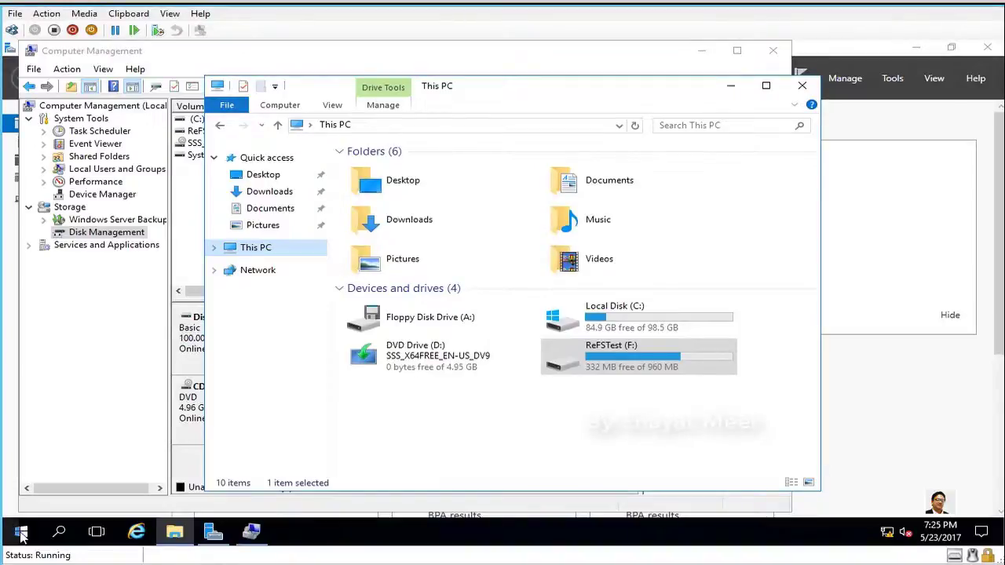
Open a Command Prompt by running cmd.
right_click(21, 532)
click(54, 462)
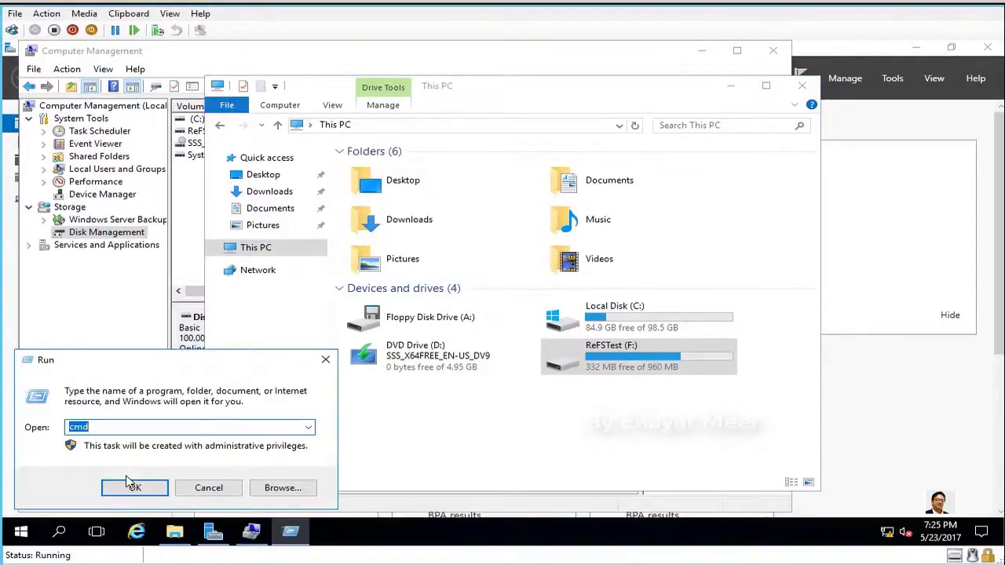
click(132, 486)
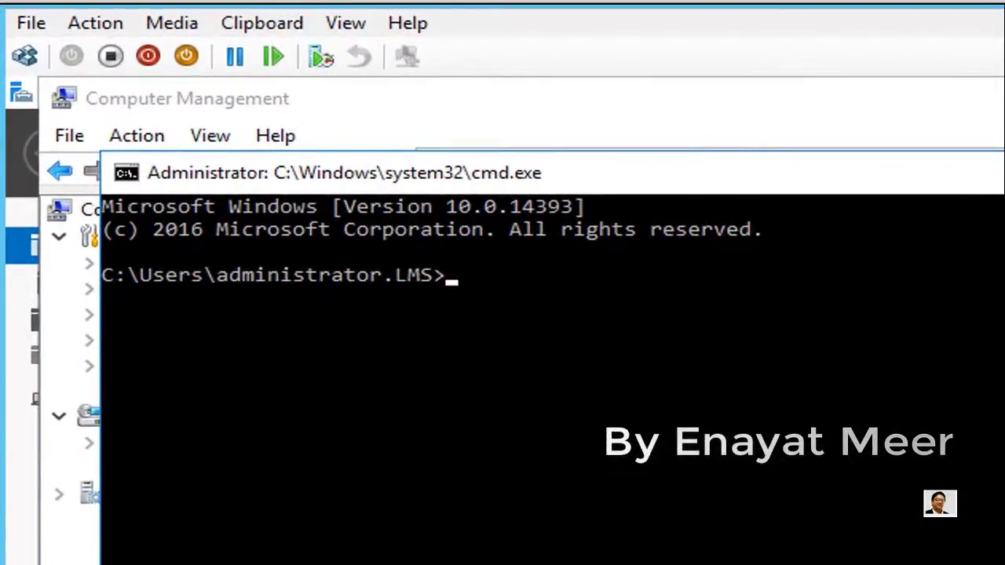
Start a second Command Prompt with "runas /user:lms\administrator cmd" and enter the account password.
text(runas)
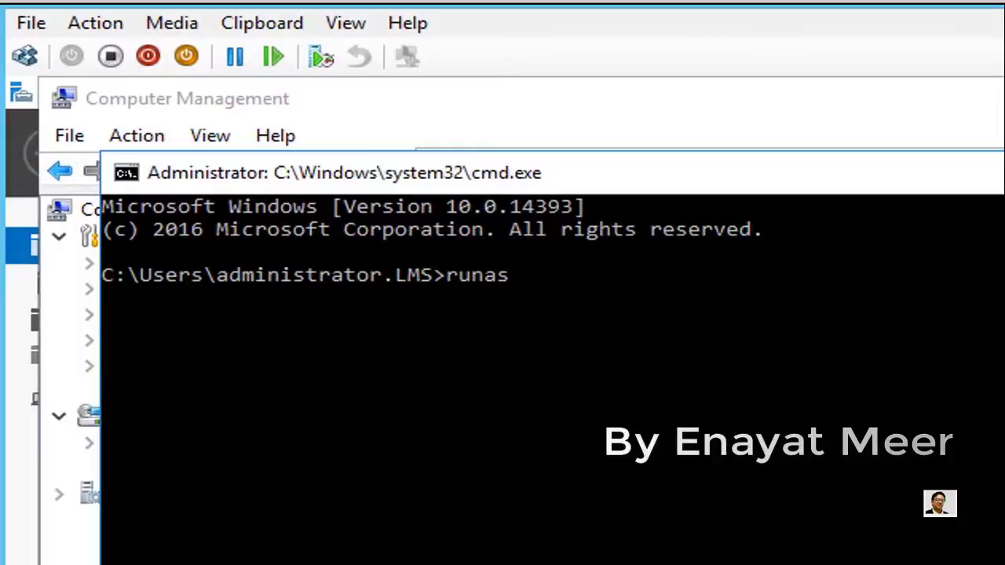
text( /user)
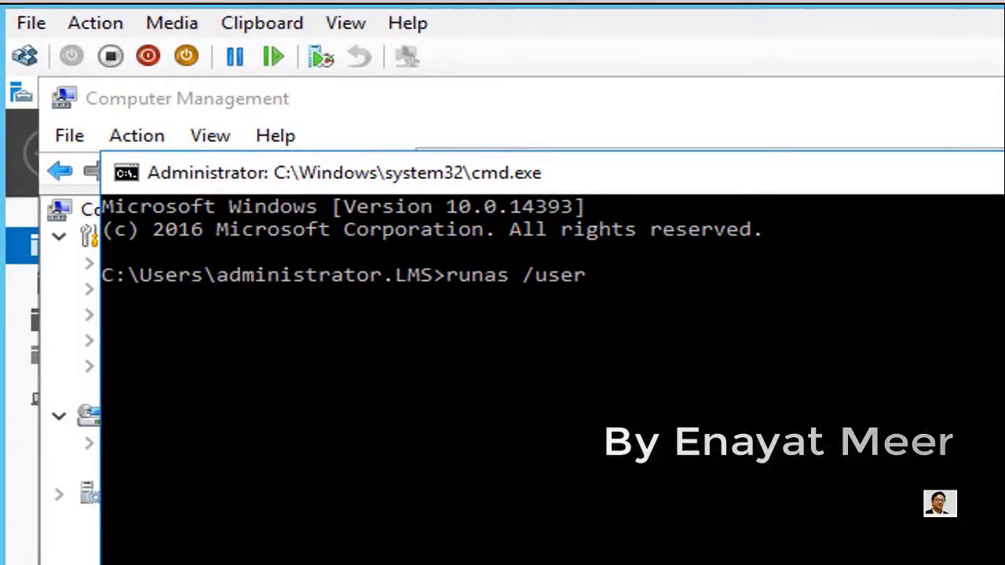
text(:lms\administra)
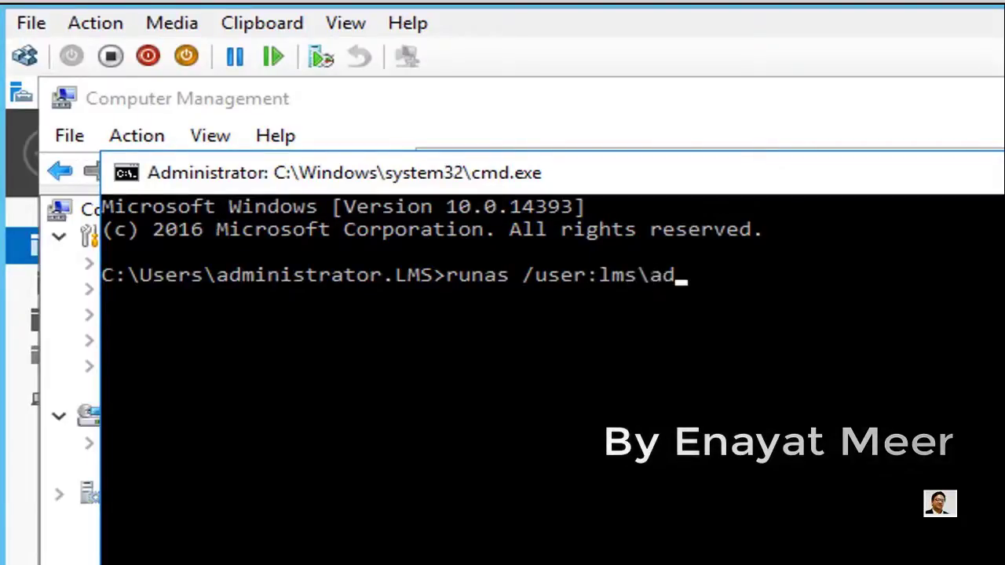
text(tor cmd)
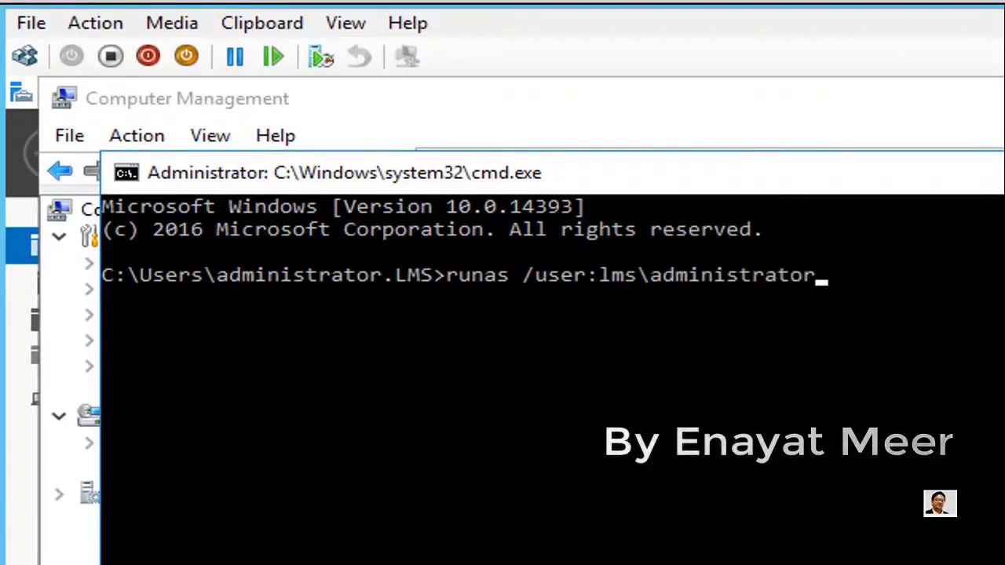
key(Return)
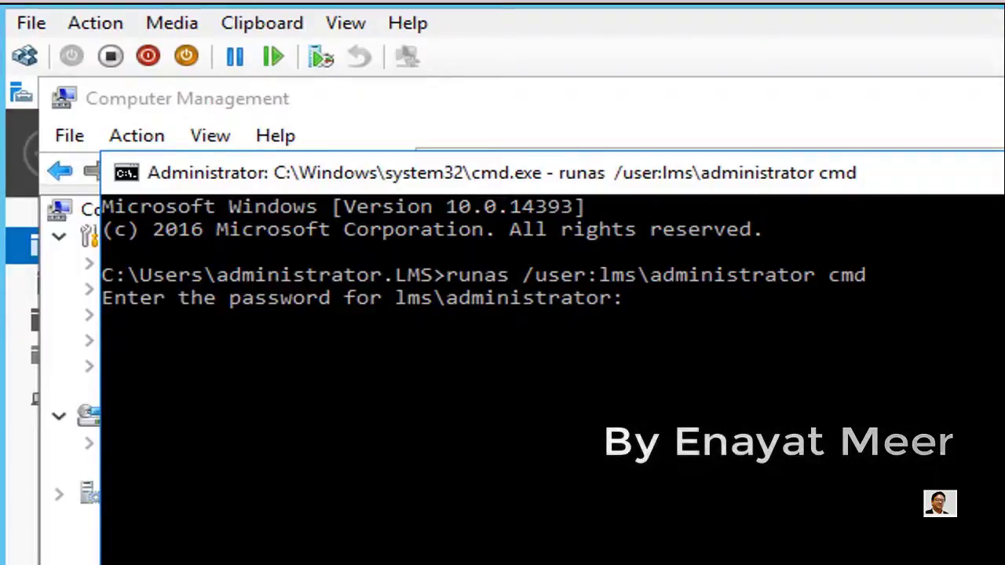
key(Return)
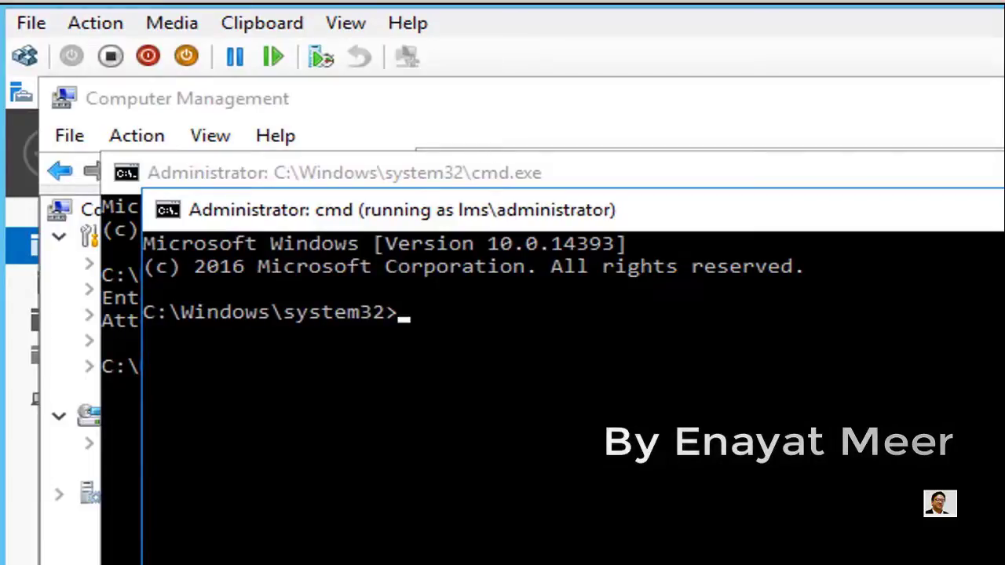
Query the ReFS volume's information by running "FSUTIL FSINFO VOLUMEINFO F:" in the administrator Command Prompt.
text(SU)
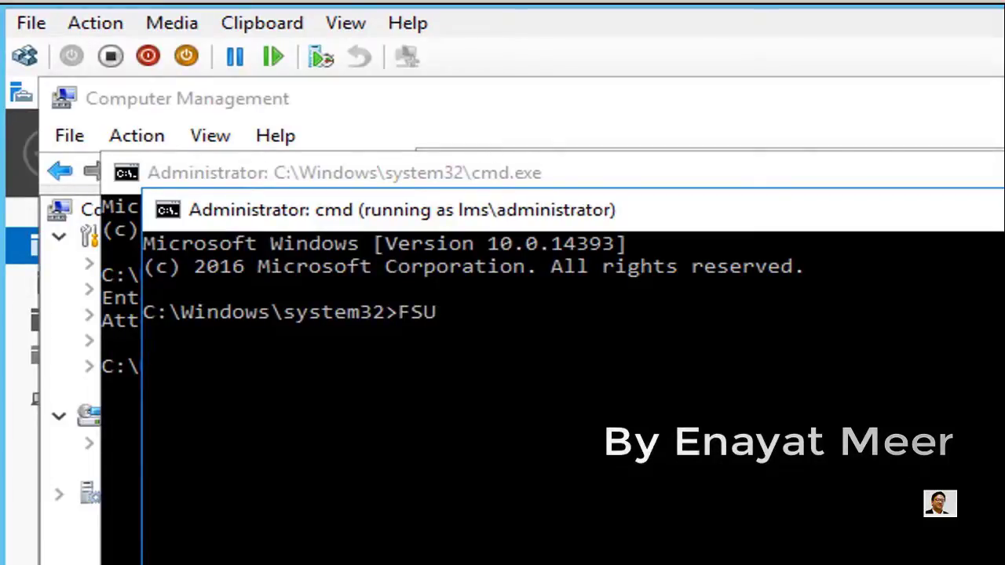
text(TIL FSIN)
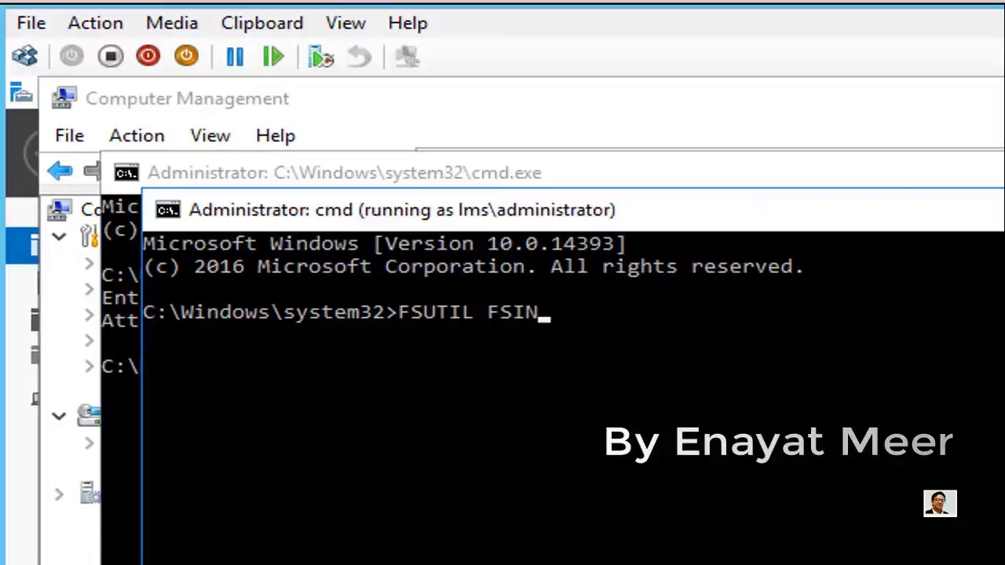
text(FO VO)
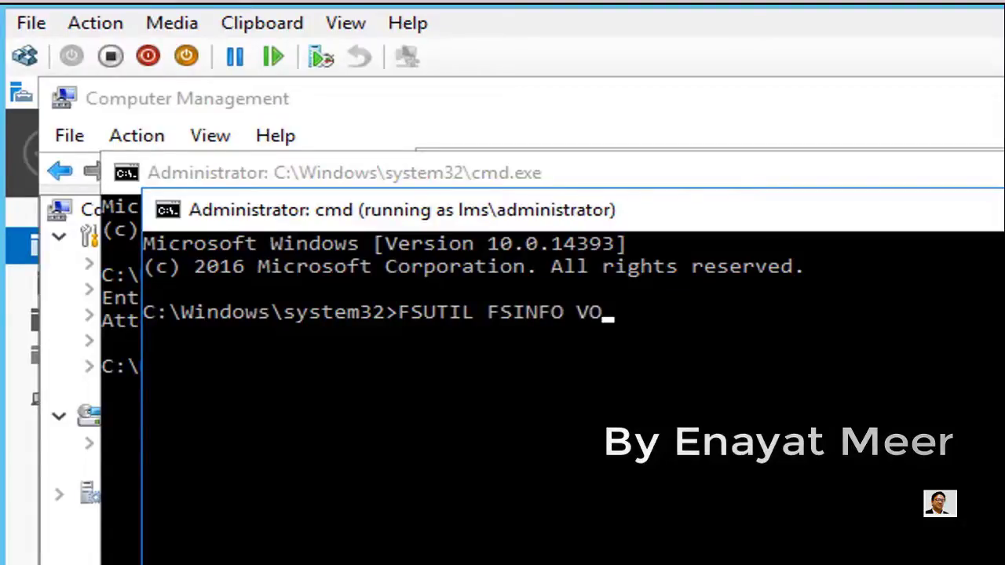
text(LUMEINFO F:)
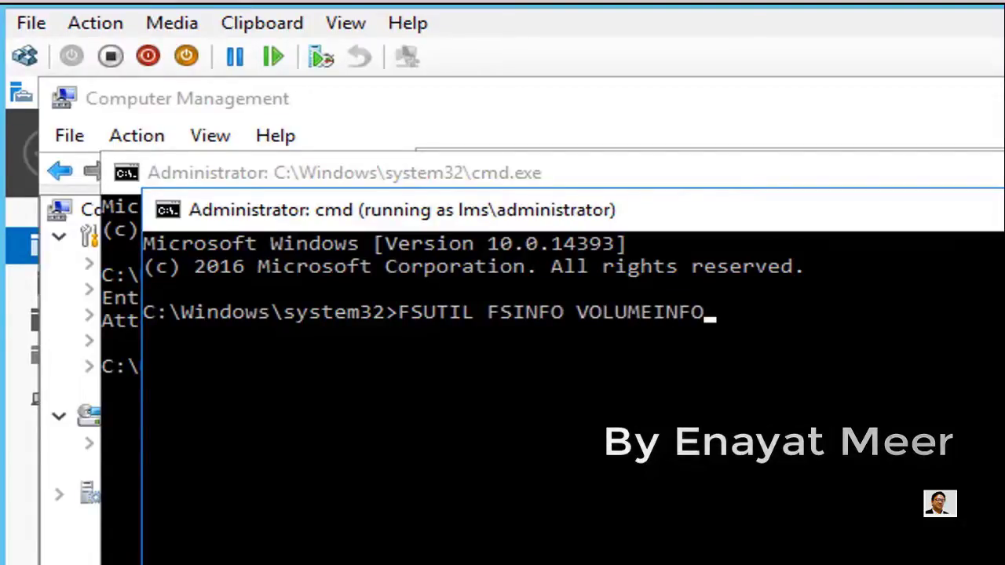
key(Return)
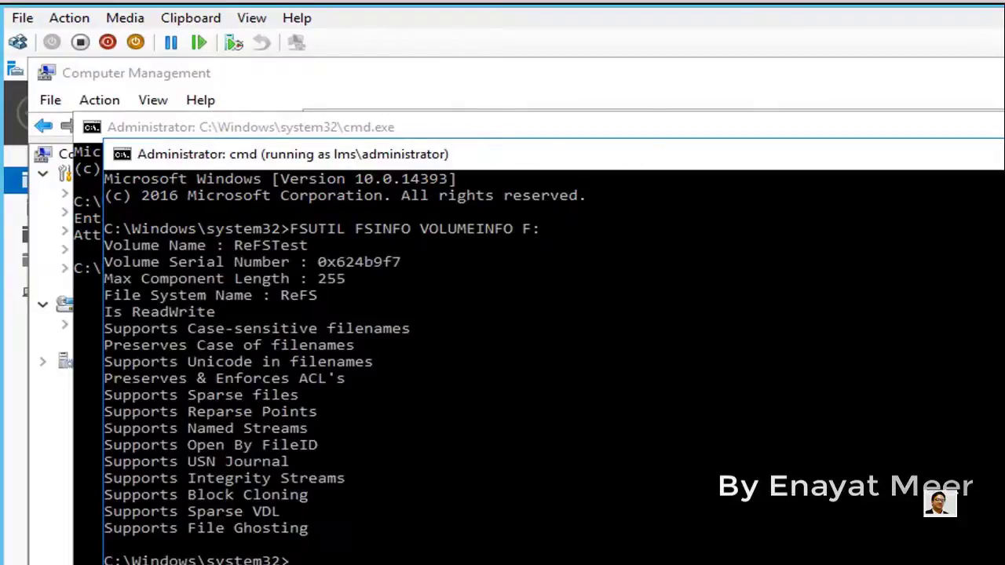
Query the sector information of drive F: by running "FSUTIL FSINFO SECTORINFO F:".
key(Up)
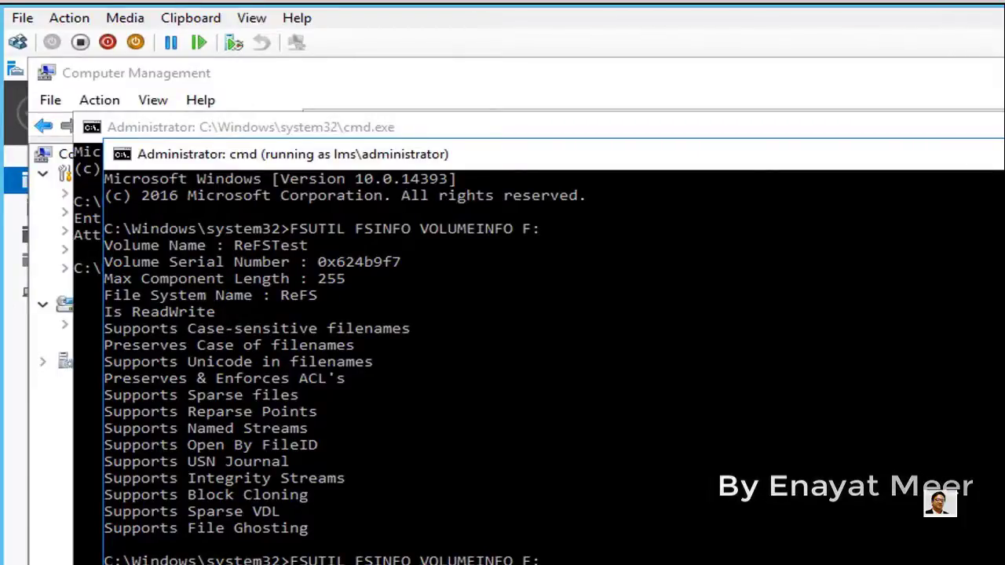
key(Delete)
key(Delete)
key(Delete)
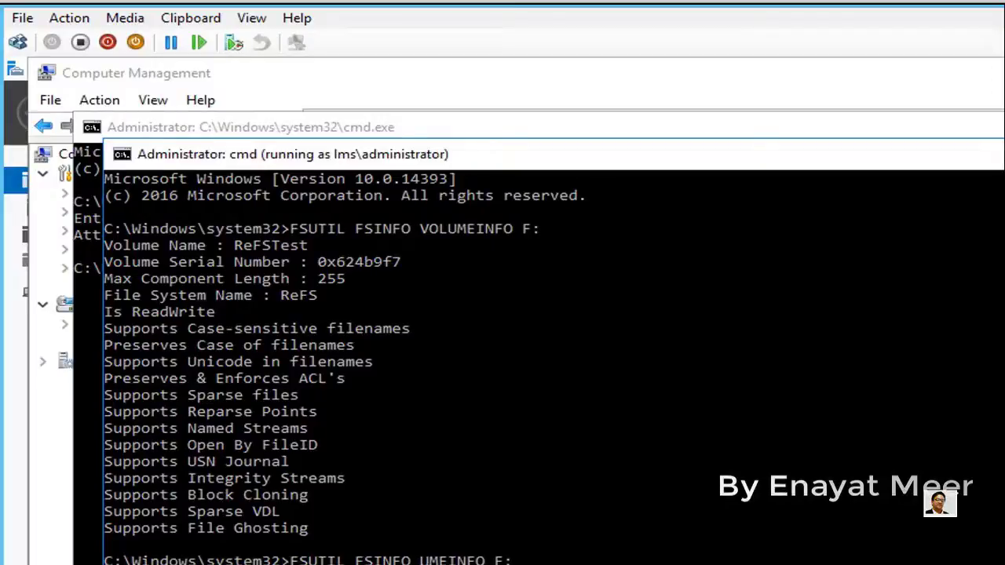
key(Delete)
key(Delete)
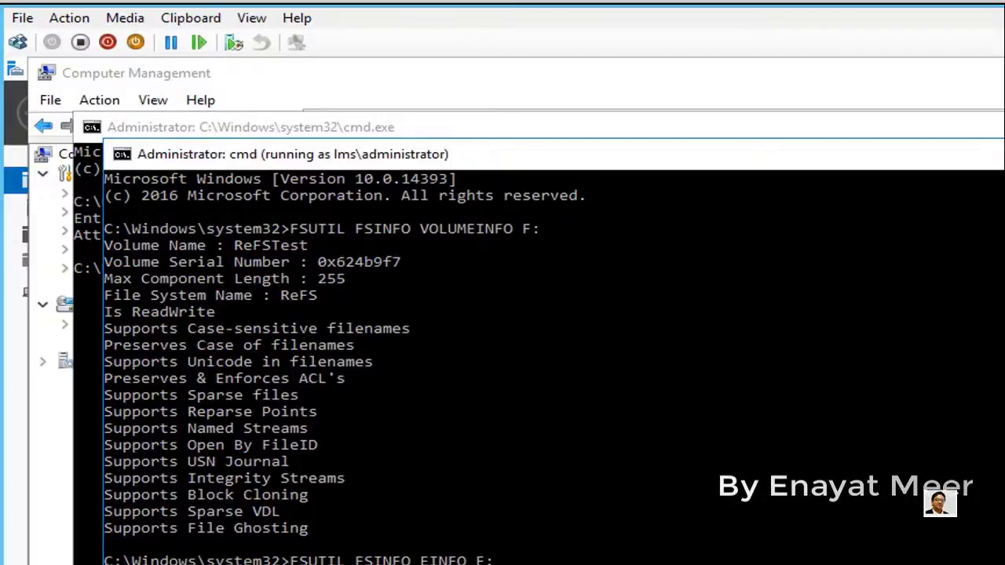
key(Delete)
text(SECTOR)
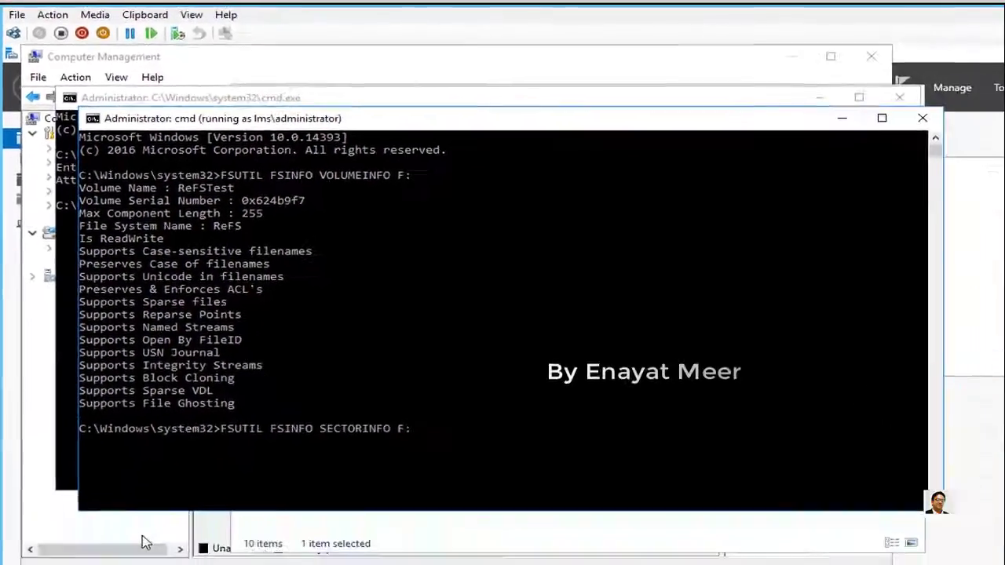
key(Return)
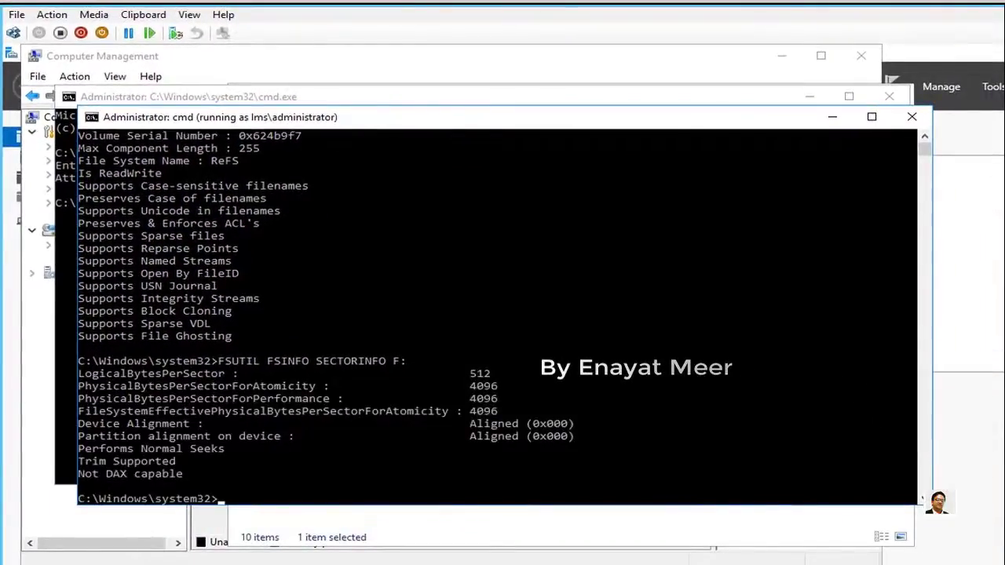
Query the sector information of drive C: for comparison by running "FSUTIL FSINFO SECTORINFO C:".
click(369, 474)
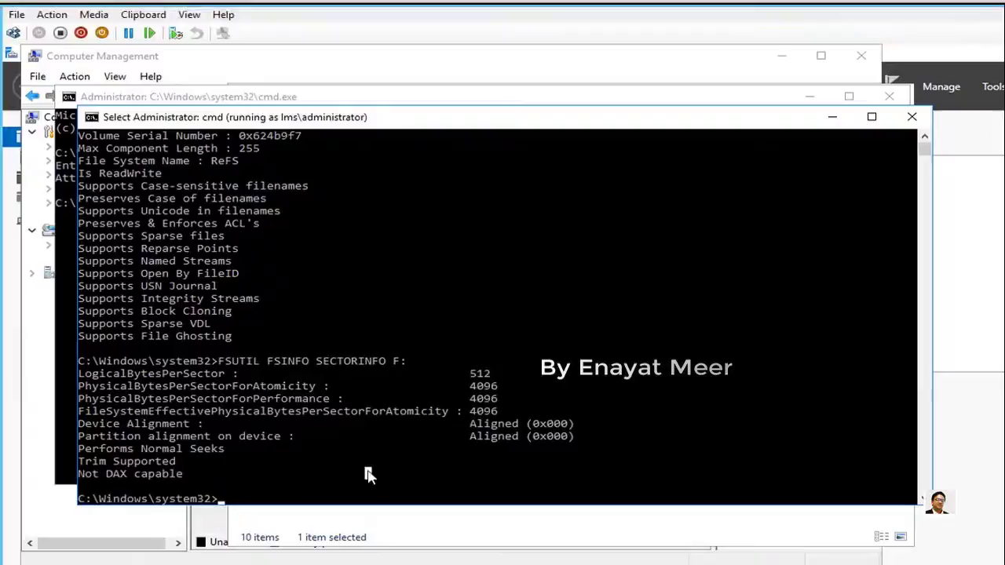
key(Up)
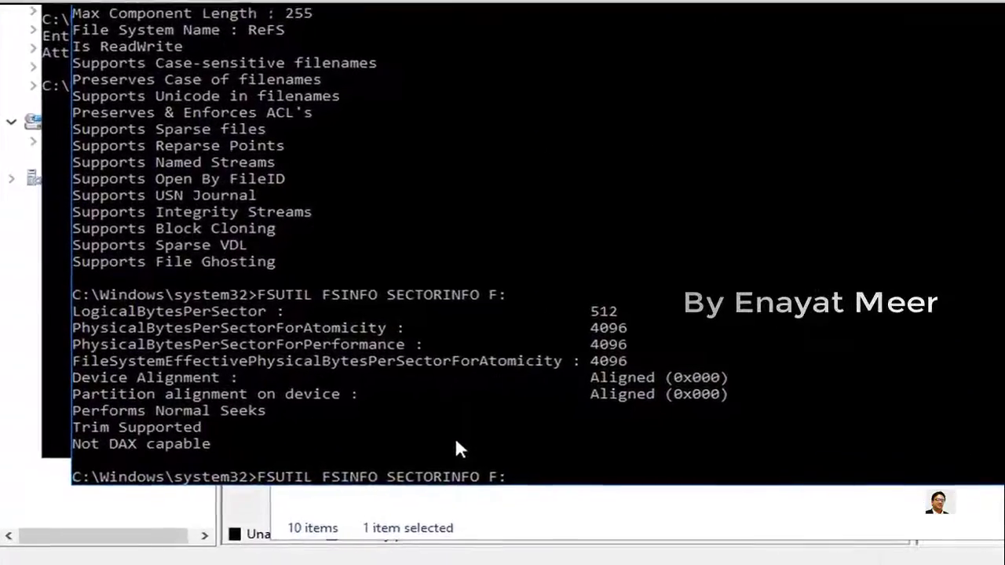
key(BackSpace)
key(BackSpace)
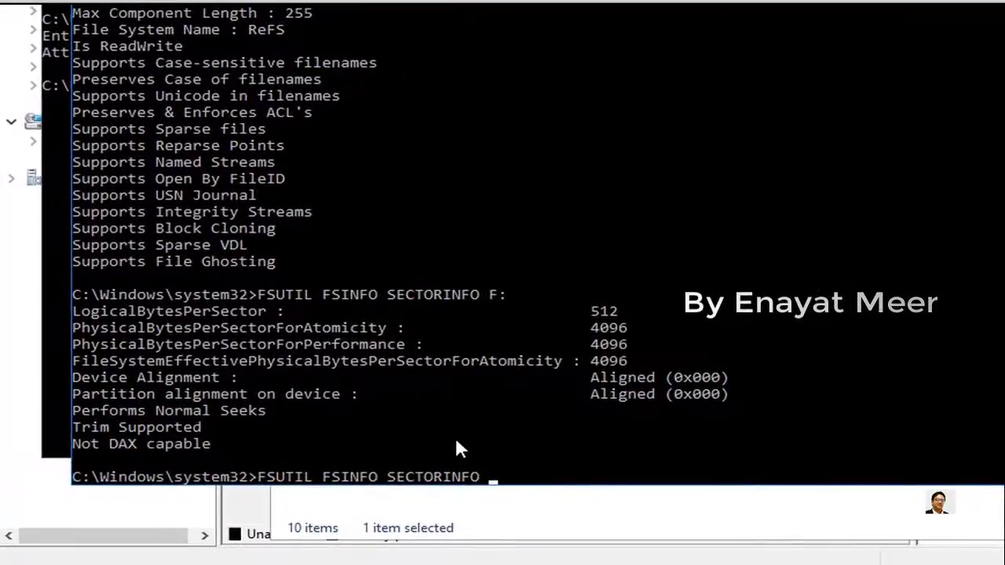
text(C:)
key(Return)
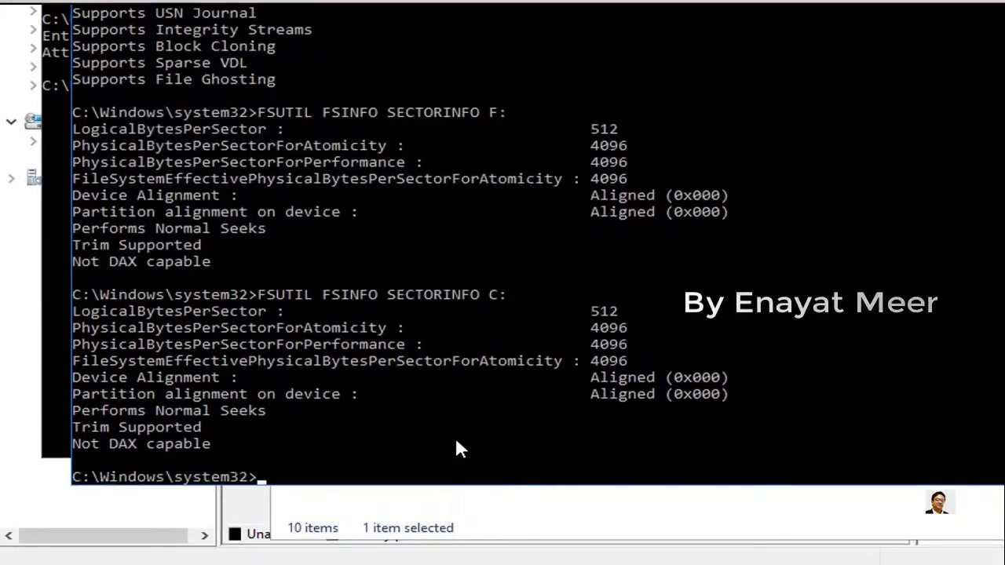
Query the volume information of drive C: by running "FSUTIL FSINFO VOLUMEINFO C:".
key(Up)
key(Up)
key(Up)
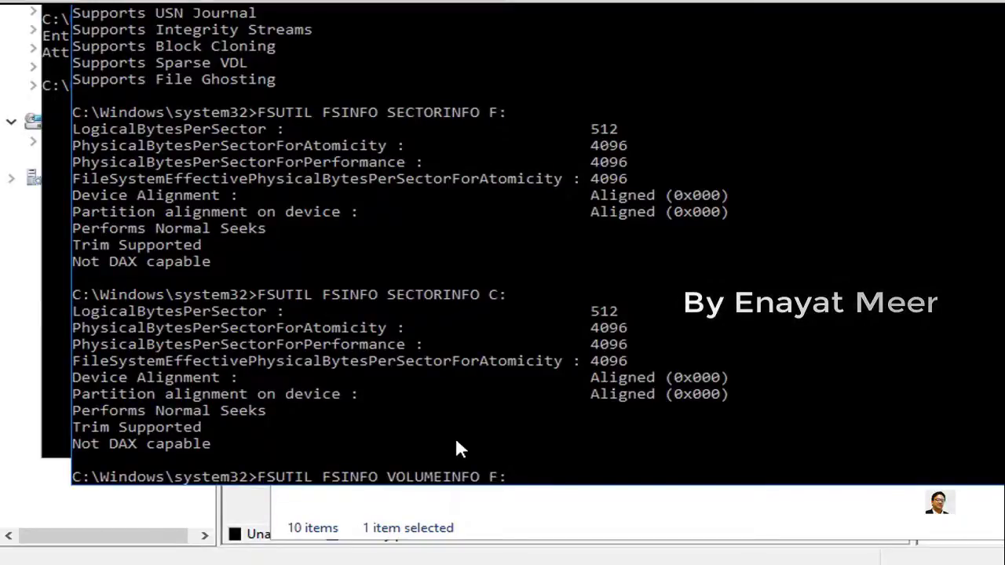
key(BackSpace)
key(BackSpace)
text(C:)
key(Return)
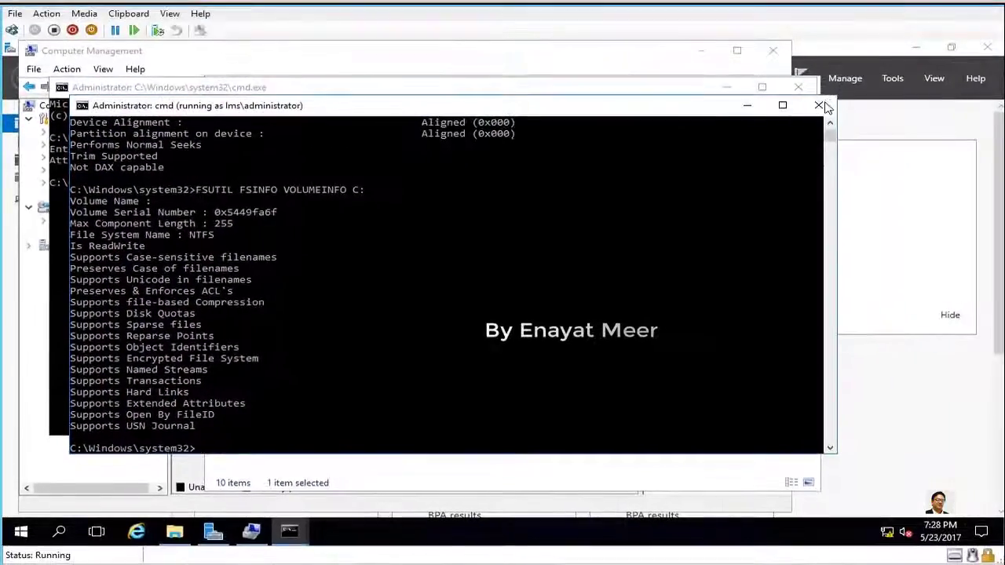
Close both Command Prompt windows and the File Explorer window to get back to Disk Management.
click(826, 102)
click(805, 84)
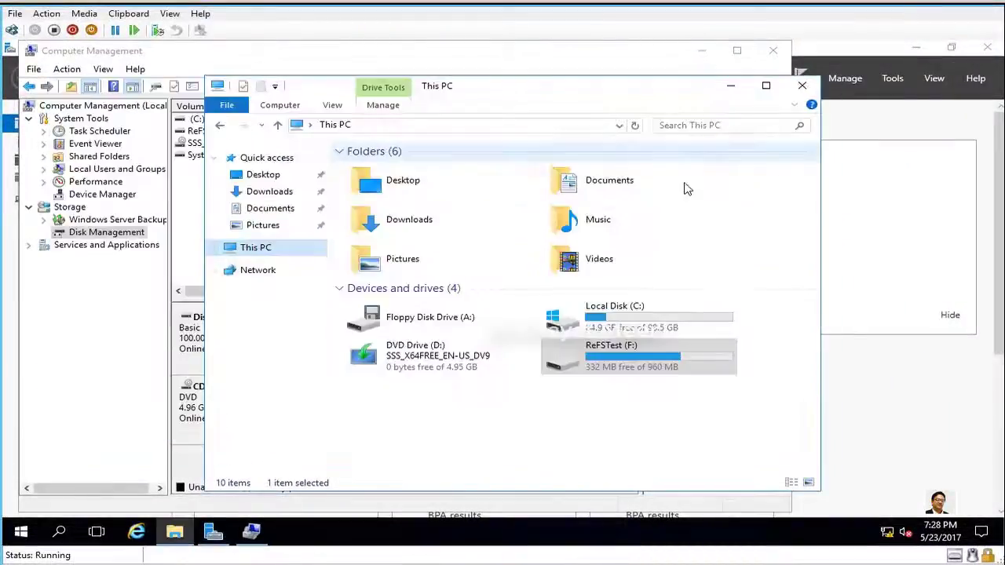
click(802, 85)
Delete the ReFSTest (F:) volume from Disk 0 and confirm erasing its data.
right_click(569, 356)
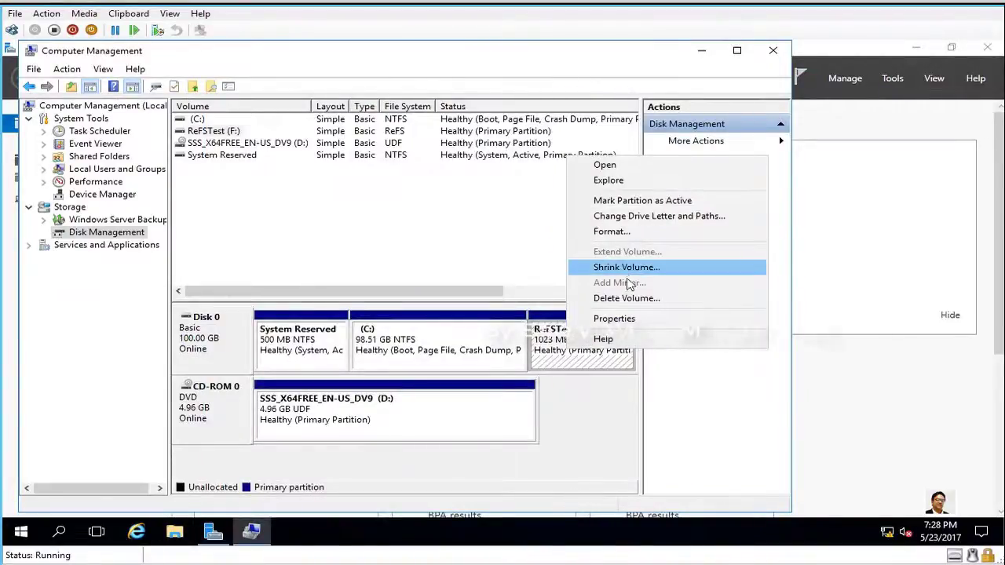
click(634, 306)
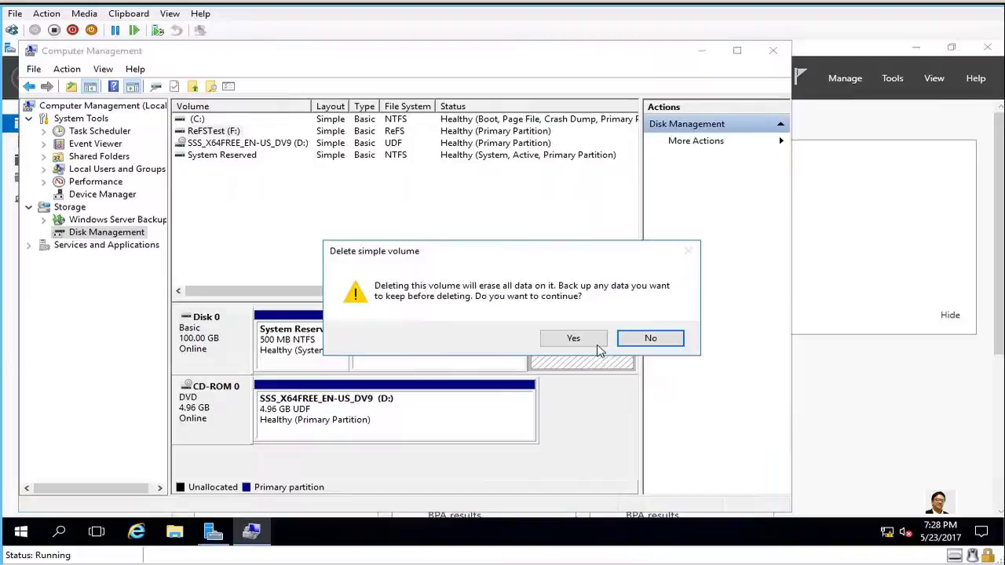
key(Return)
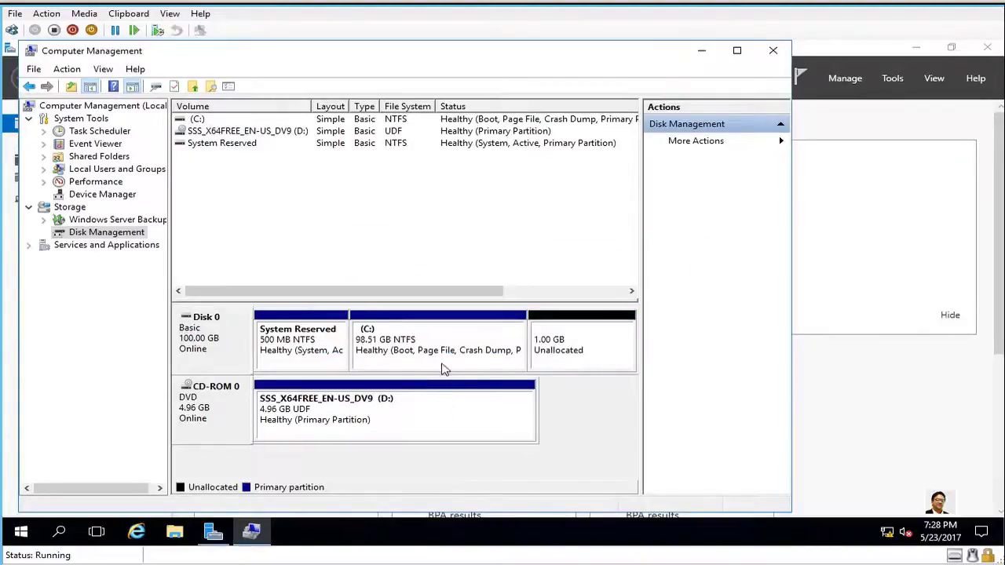
Extend the C: volume on Disk 0 with the full 1023 MB of unallocated space.
right_click(443, 356)
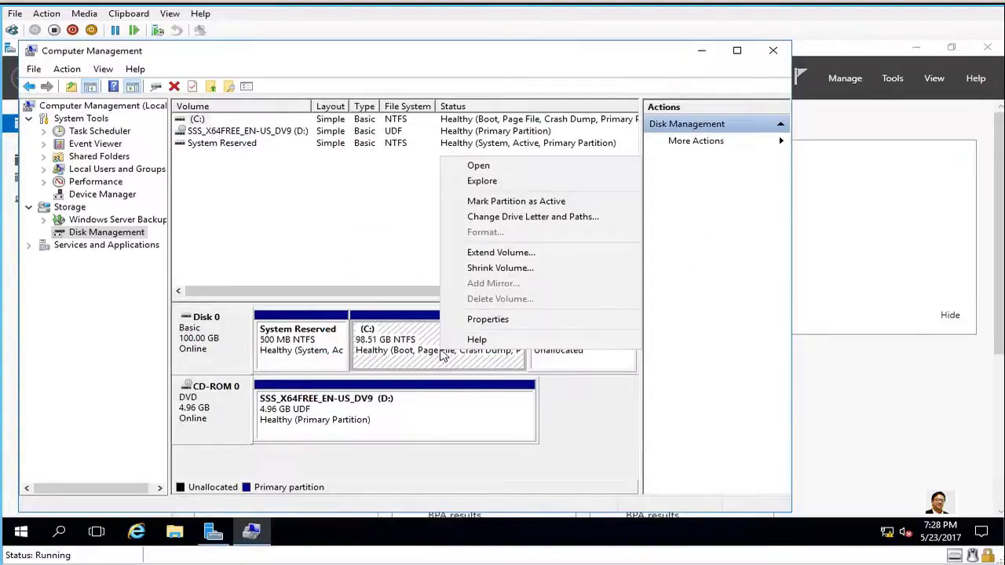
click(496, 254)
click(488, 385)
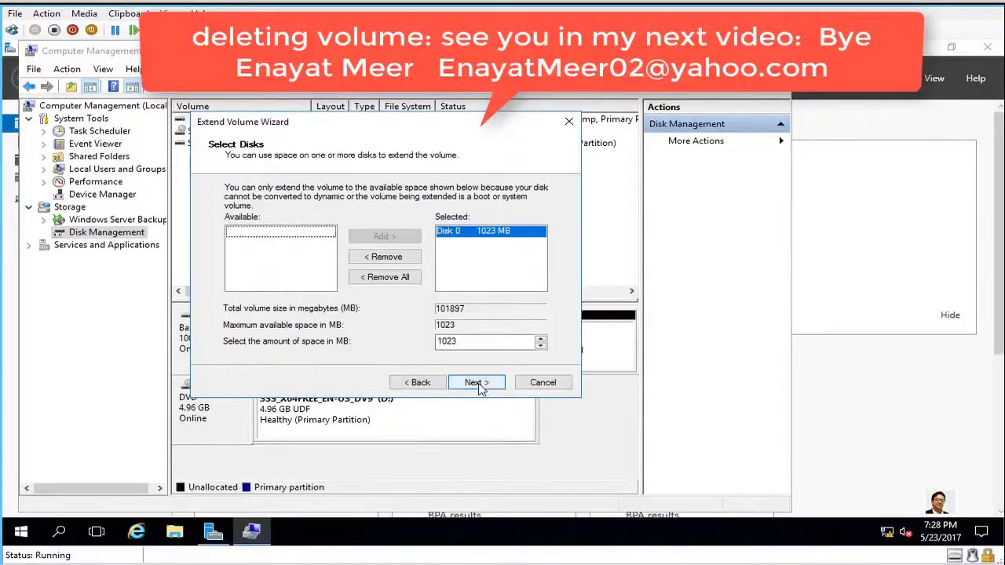
click(478, 383)
click(477, 383)
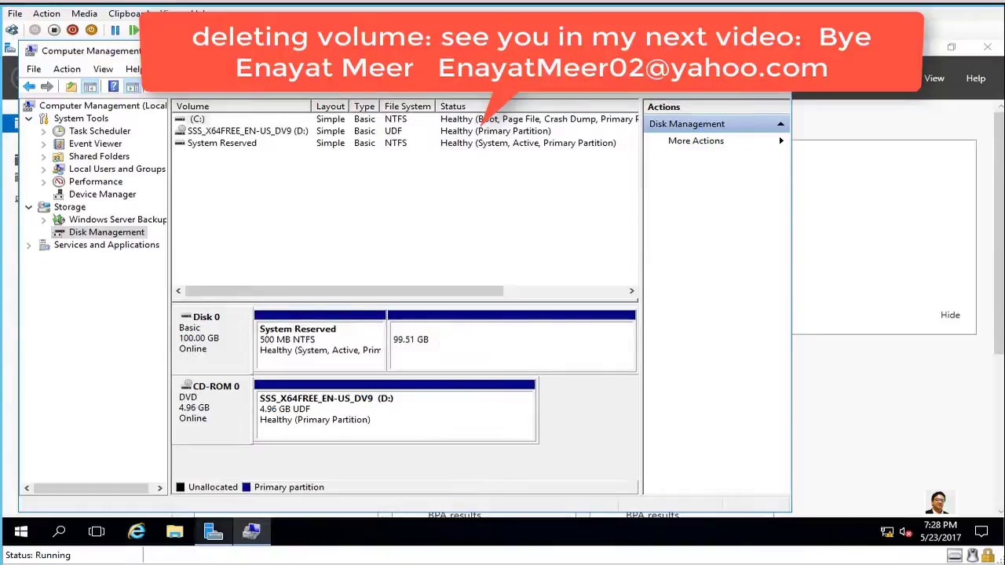
Open a Command Prompt by running cmd and check the Windows version with the WINVER command.
right_click(22, 532)
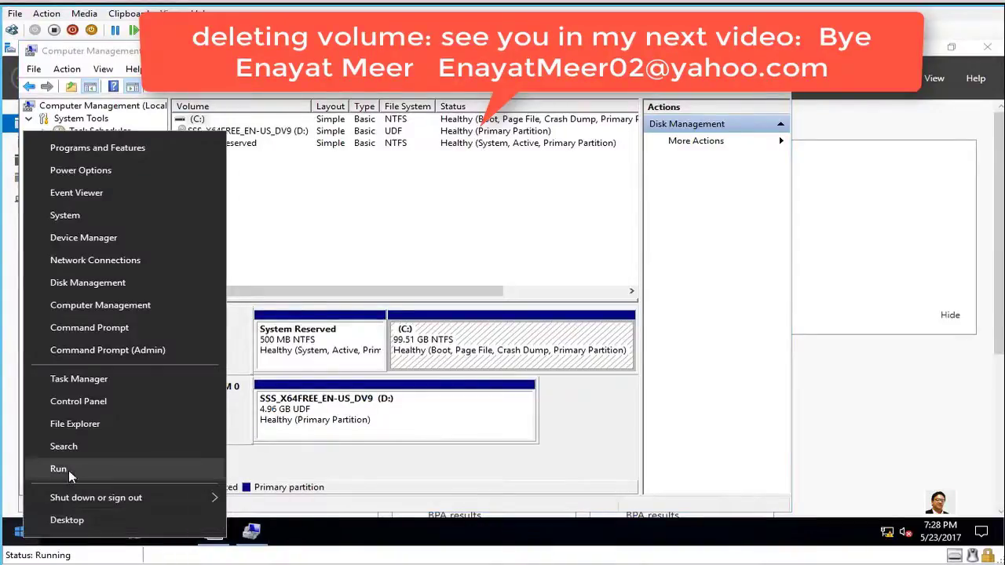
click(68, 470)
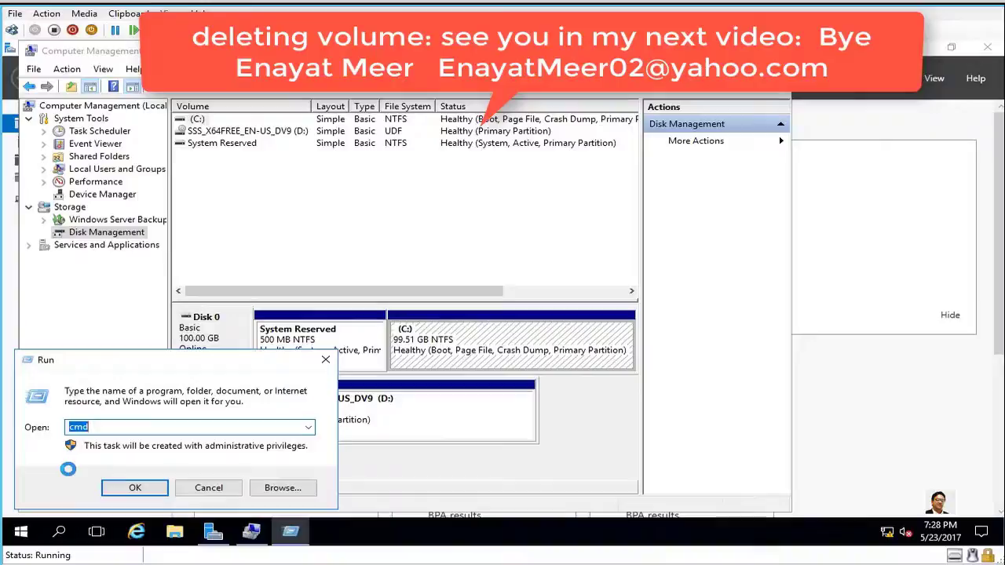
key(Return)
text(WINVE)
text(R)
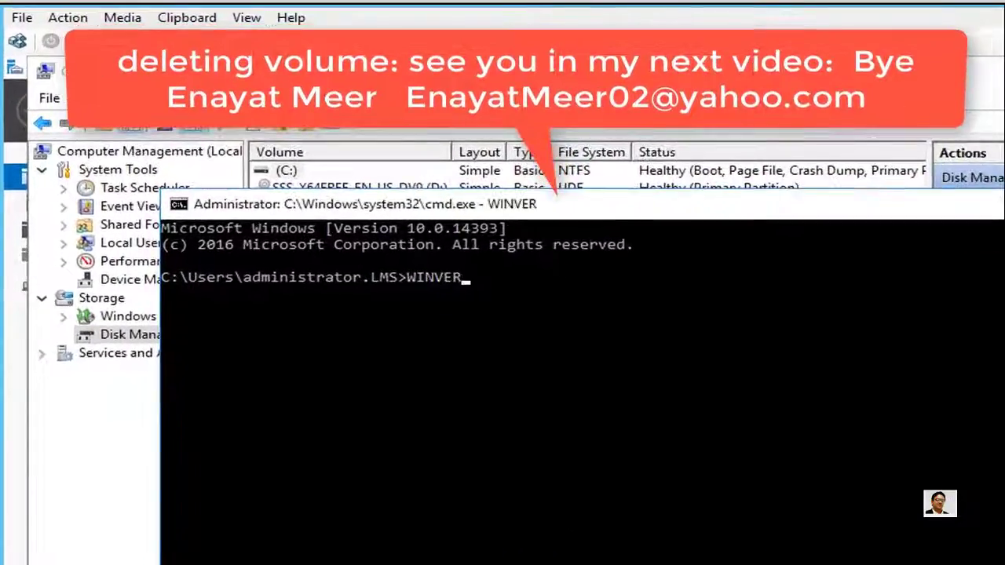
key(Return)
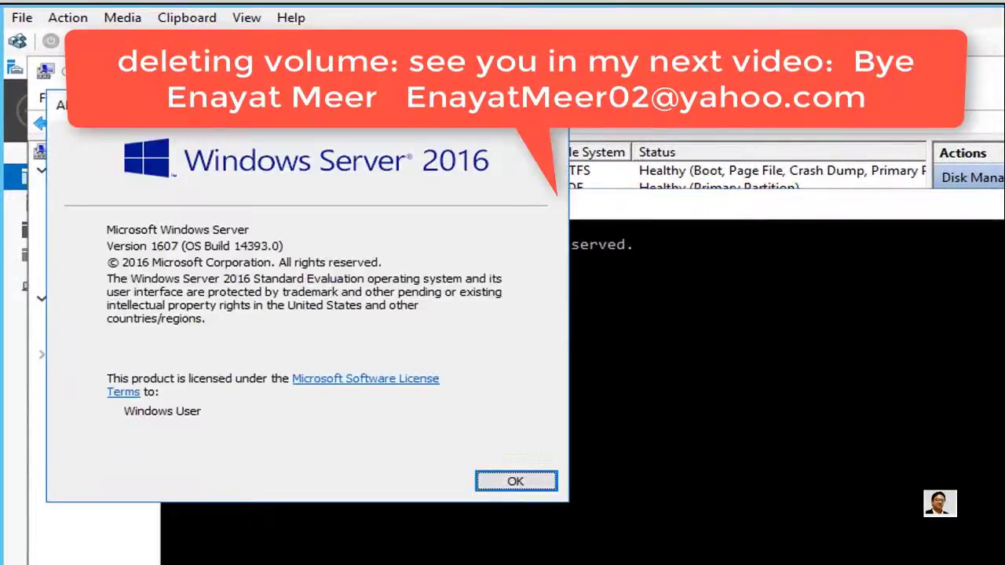